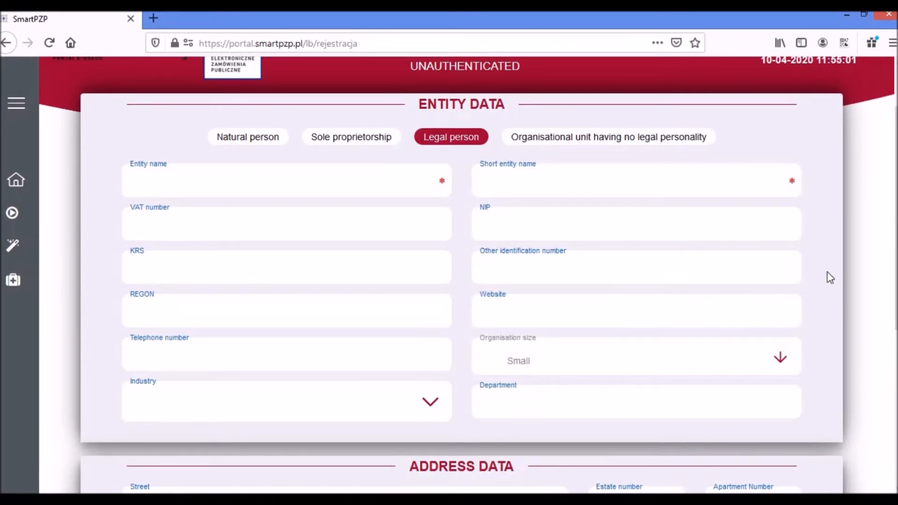
# - Enter entity name 'Example Company', short name 'EC', and fill in the other identification number
pyautogui.scroll(-5, 834, 287)
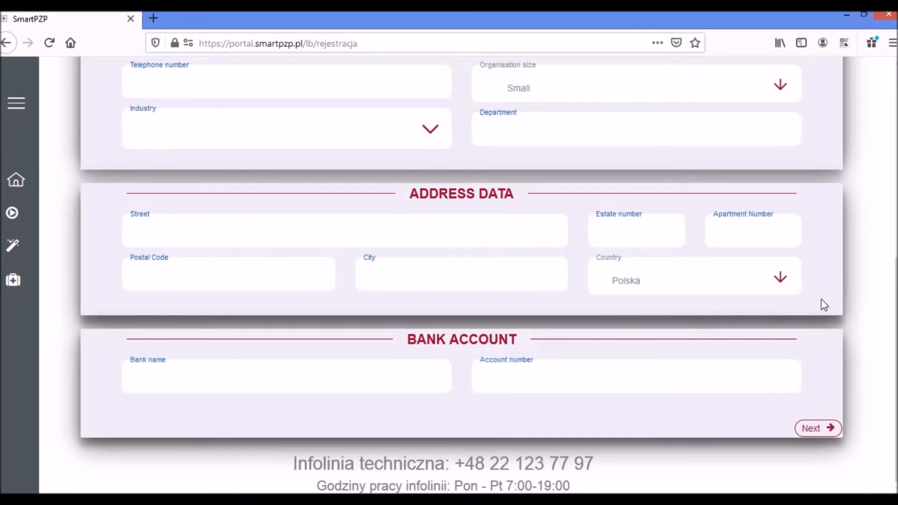
pyautogui.scroll(6, 796, 285)
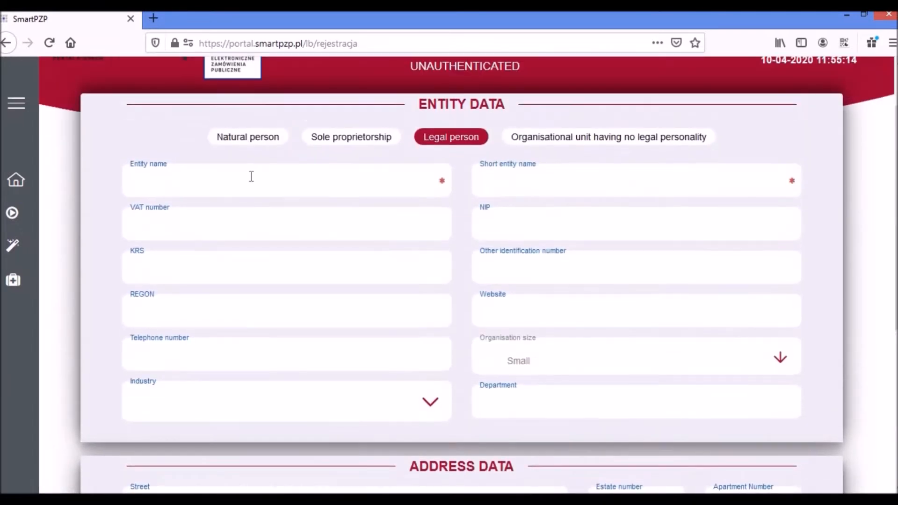
pyautogui.click(252, 186)
pyautogui.write('Example Company')
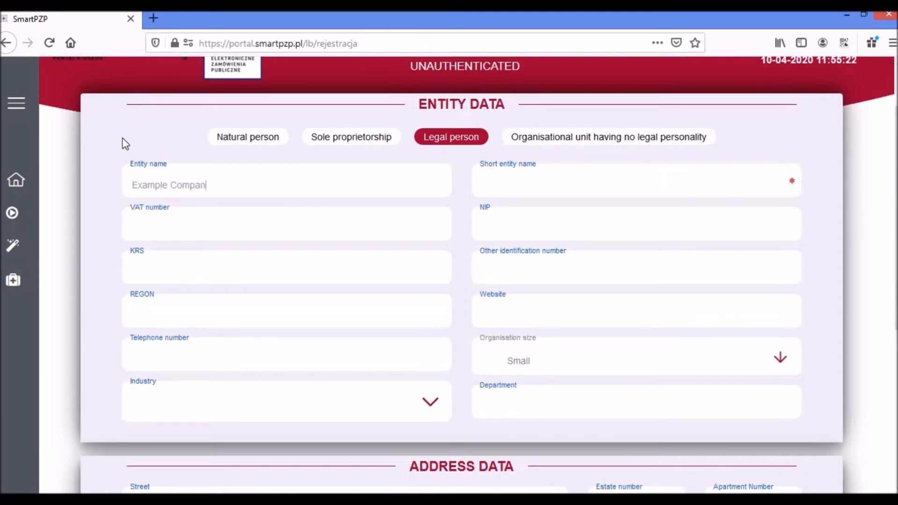
pyautogui.click(520, 180)
pyautogui.write('EC')
pyautogui.click(523, 276)
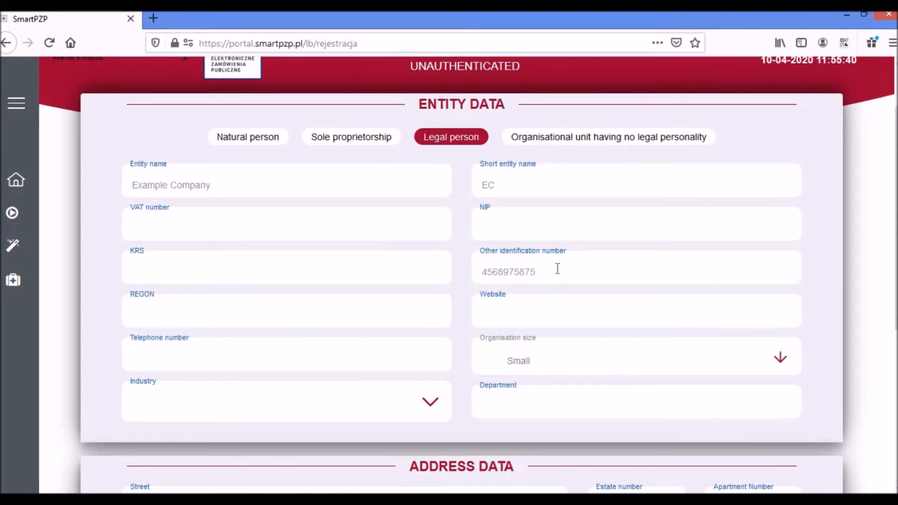
pyautogui.scroll(-6, 544, 271)
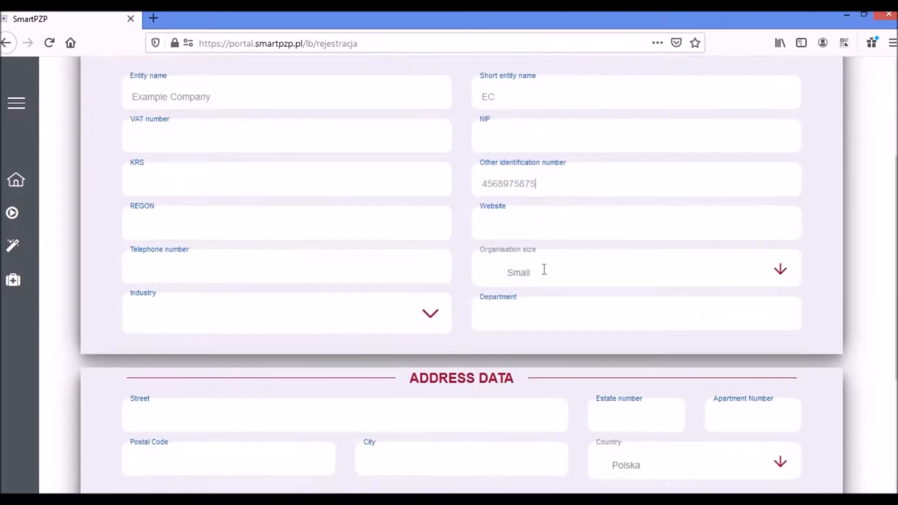
# - Select Peru as the entity's country and proceed to the User Registration page
pyautogui.click(780, 281)
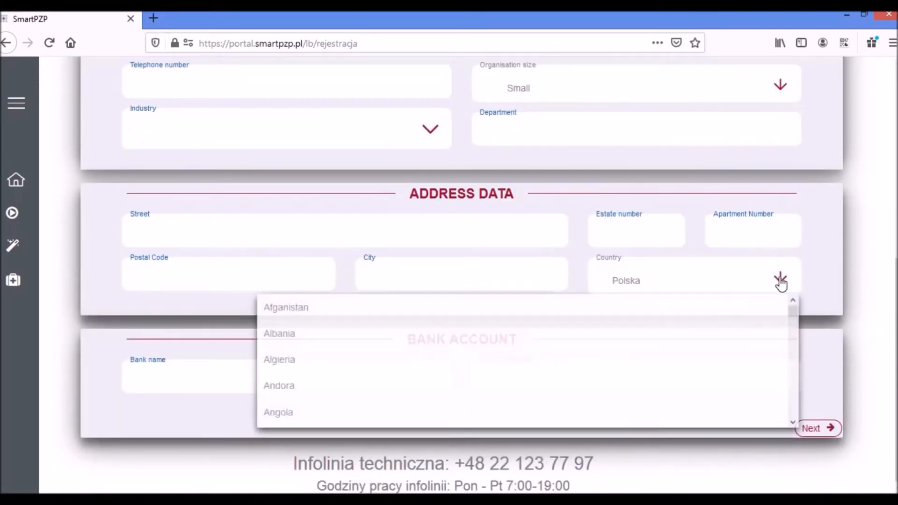
pyautogui.click(285, 344)
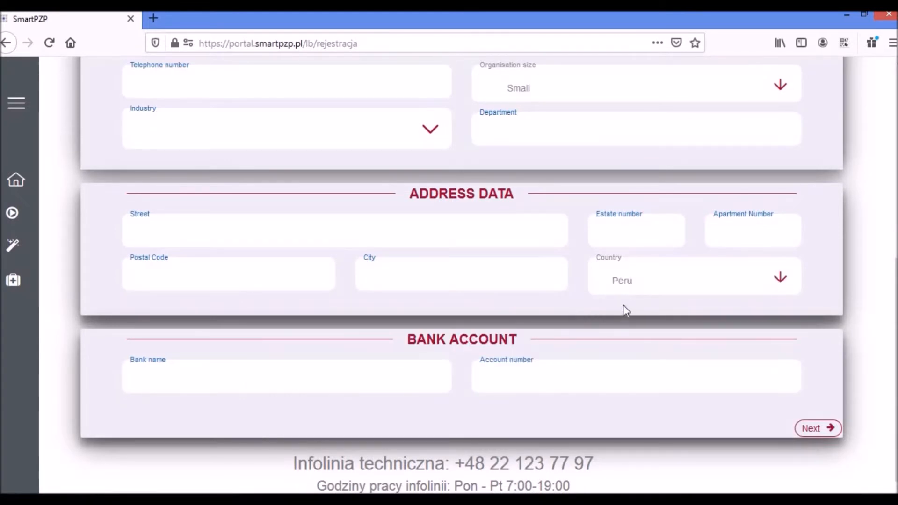
pyautogui.scroll(6, 623, 304)
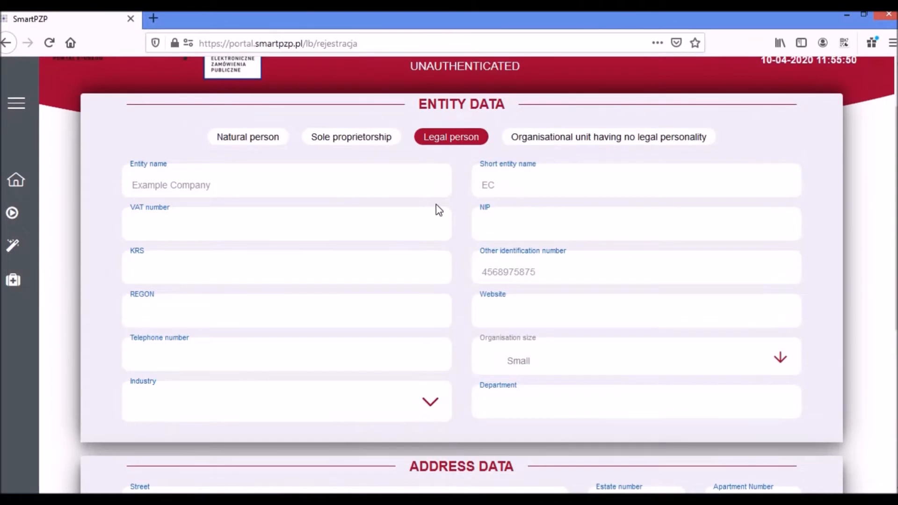
pyautogui.scroll(-3, 431, 212)
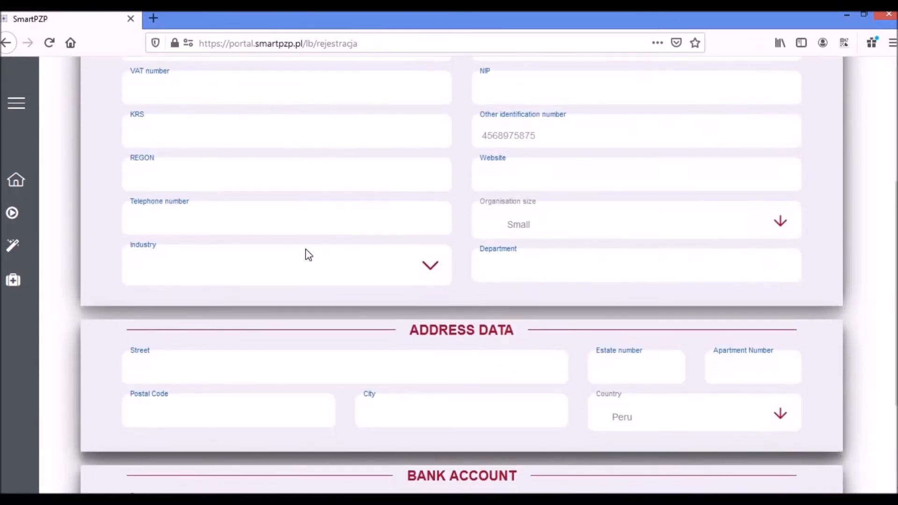
pyautogui.scroll(-2, 256, 243)
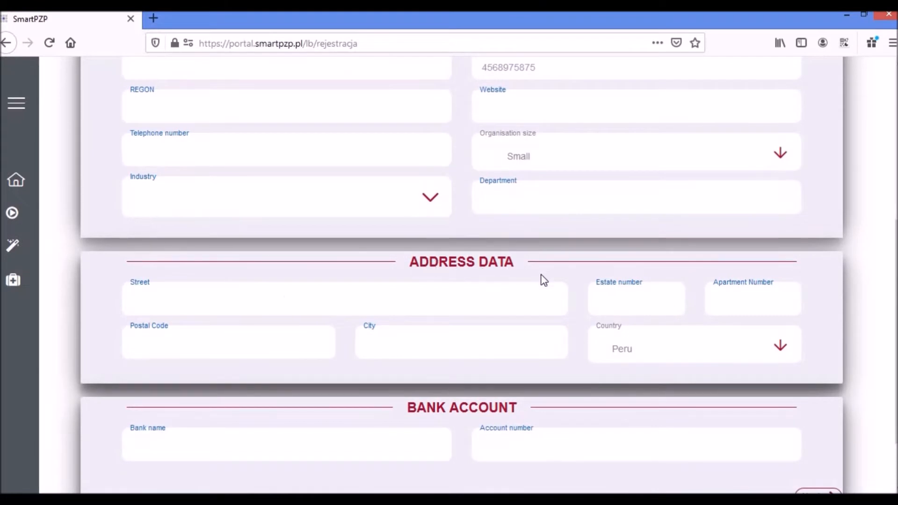
pyautogui.scroll(-2, 541, 280)
pyautogui.scroll(6, 482, 341)
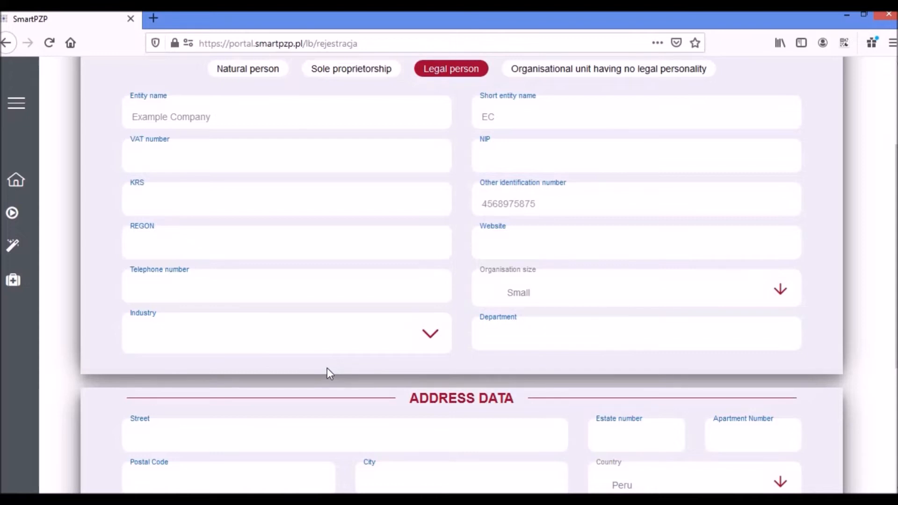
pyautogui.scroll(-4, 439, 380)
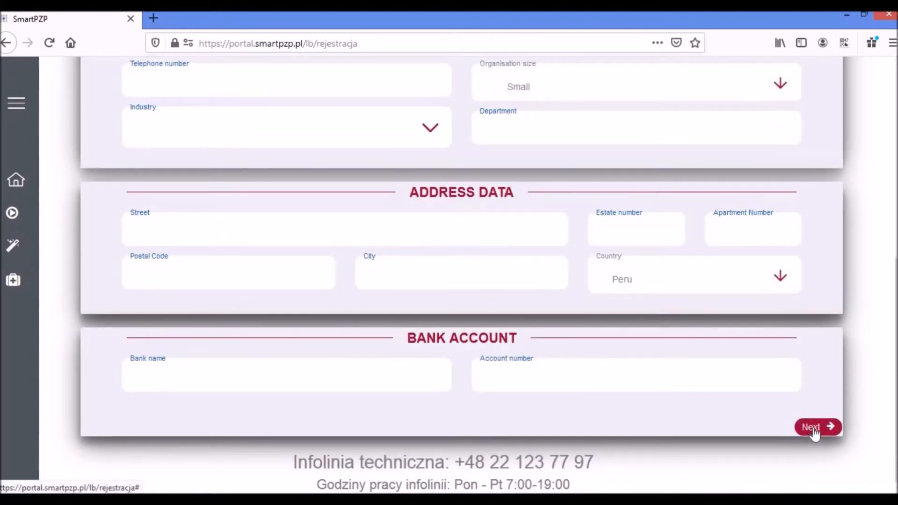
pyautogui.click(814, 431)
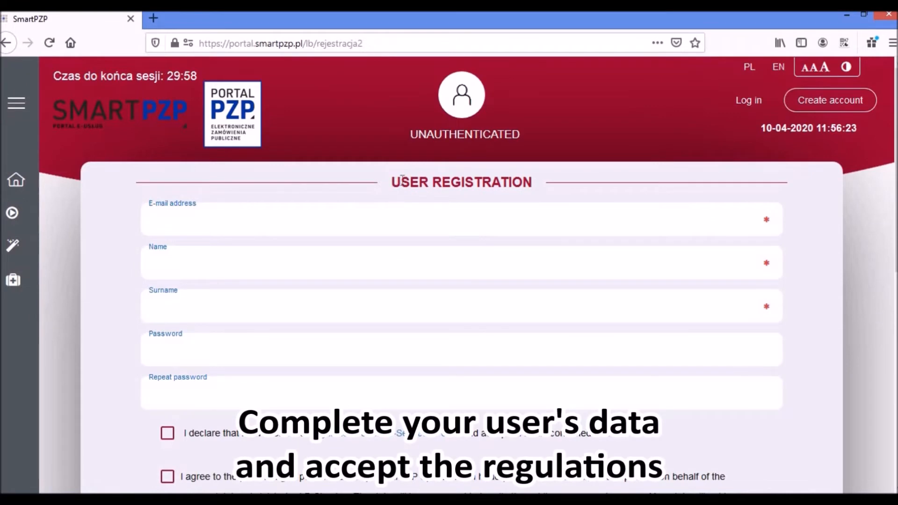
pyautogui.scroll(-2, 262, 192)
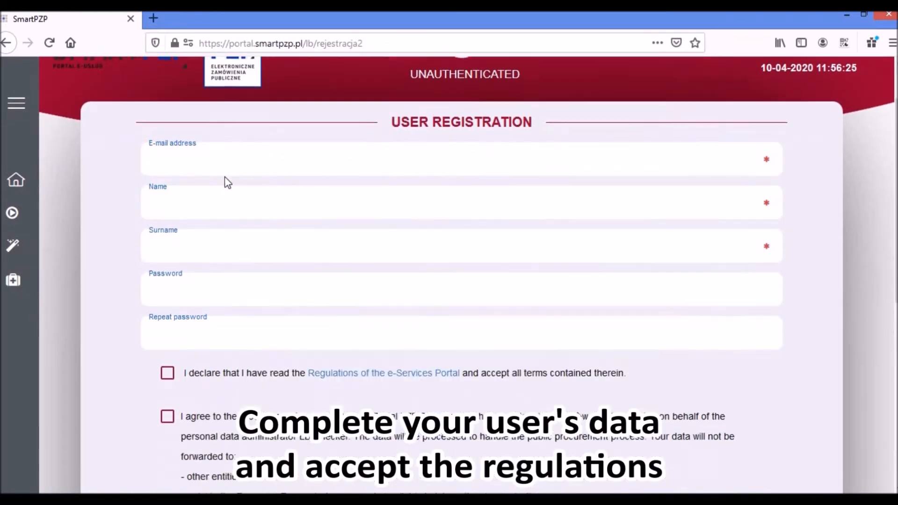
pyautogui.scroll(2, 215, 182)
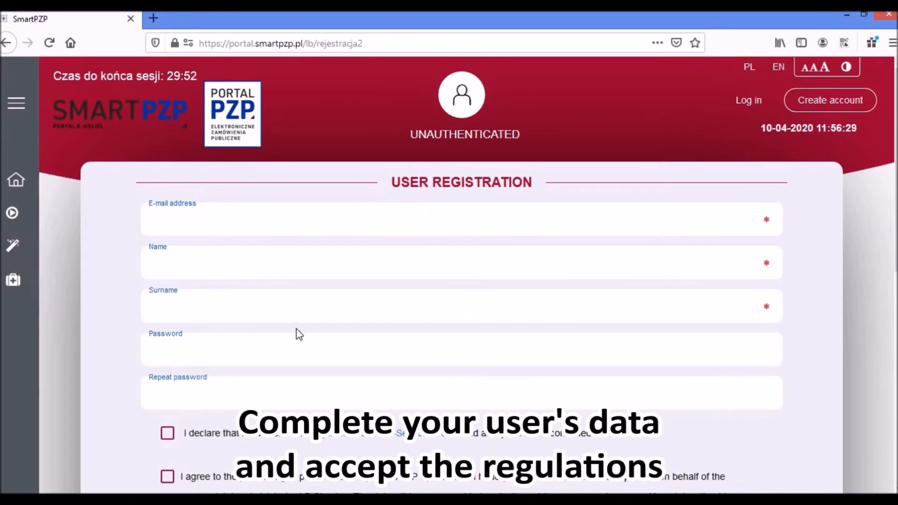
pyautogui.scroll(-2, 261, 328)
pyautogui.scroll(-4, 209, 309)
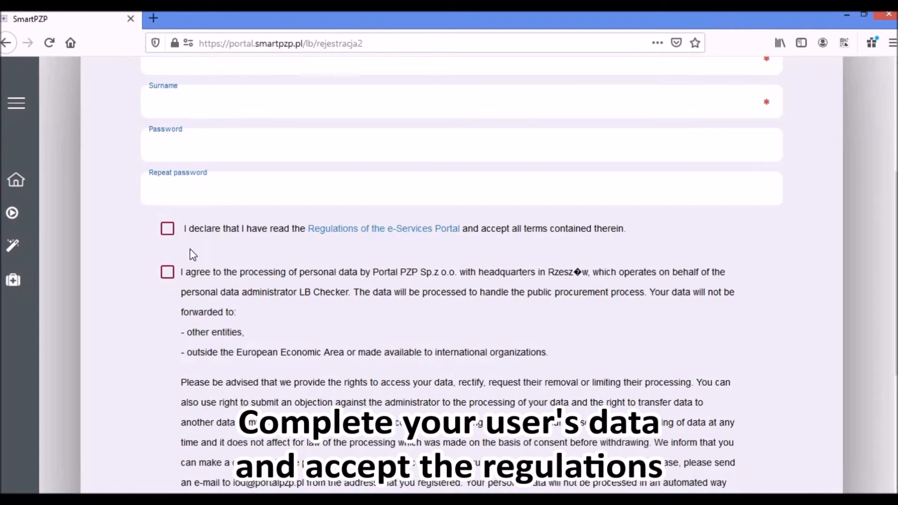
pyautogui.scroll(4, 289, 280)
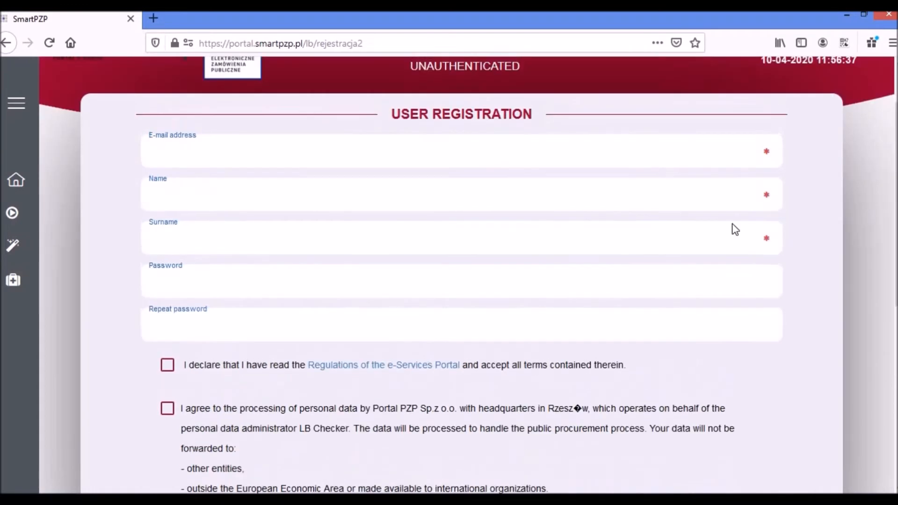
# - Enter the user's e-mail address and first name, correcting a typo in the name
pyautogui.click(266, 155)
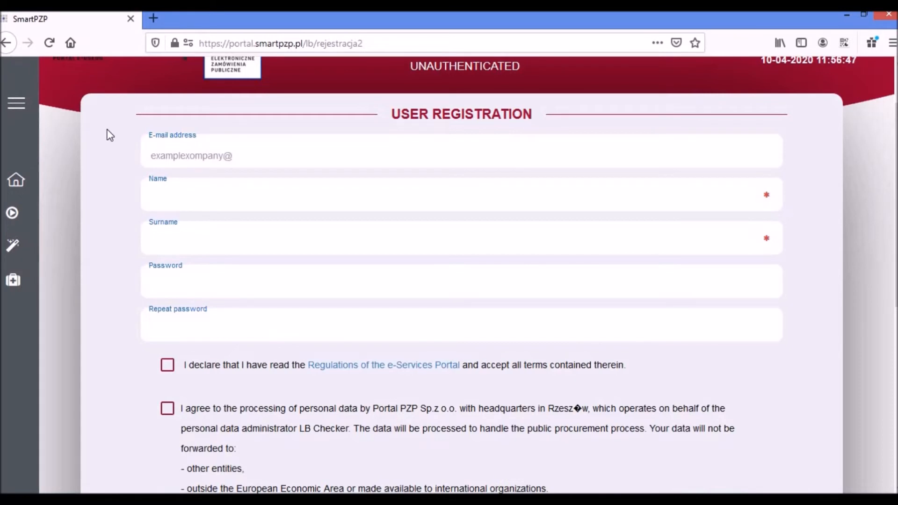
pyautogui.click(172, 194)
pyautogui.write('copma')
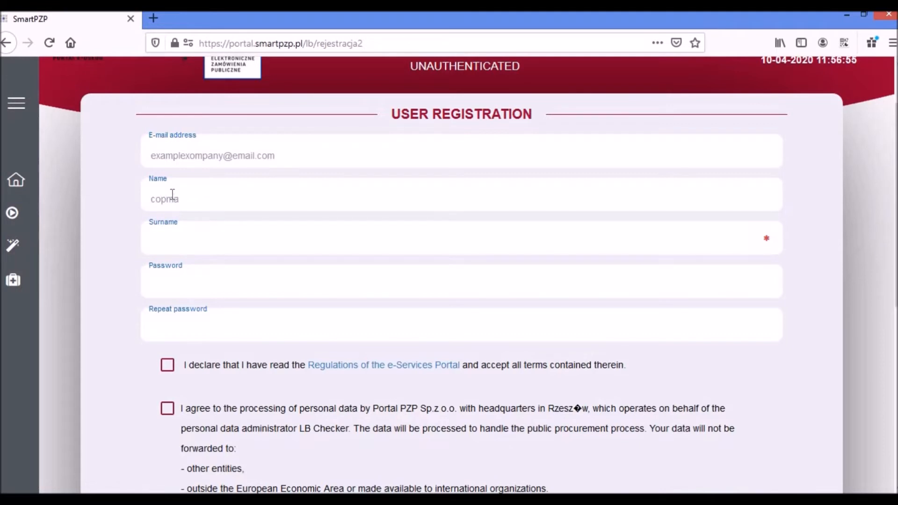
pyautogui.write('co')
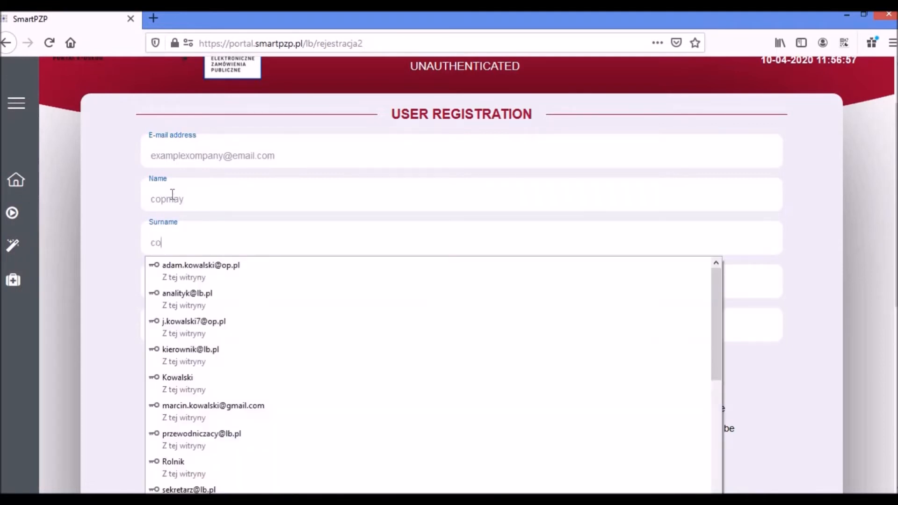
pyautogui.write('mpany')
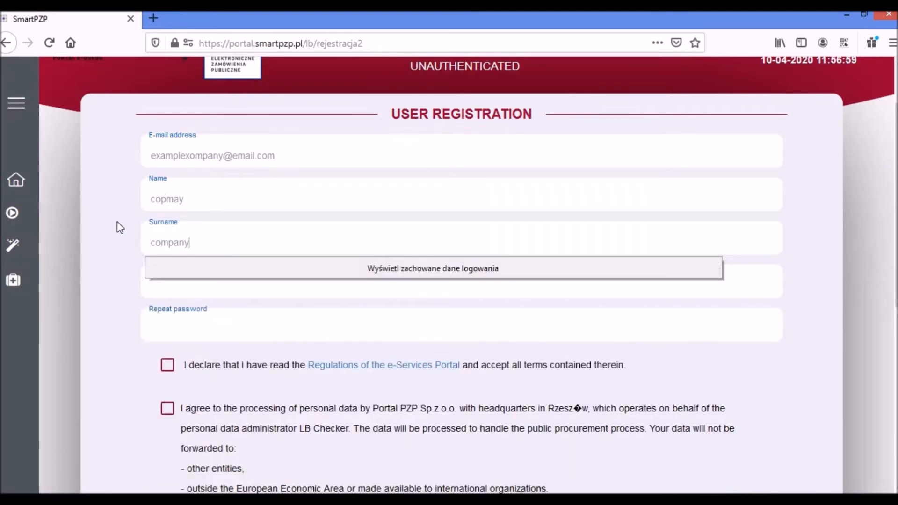
pyautogui.click(210, 198)
pyautogui.press('BackSpace')
pyautogui.press('BackSpace')
pyautogui.press('BackSpace')
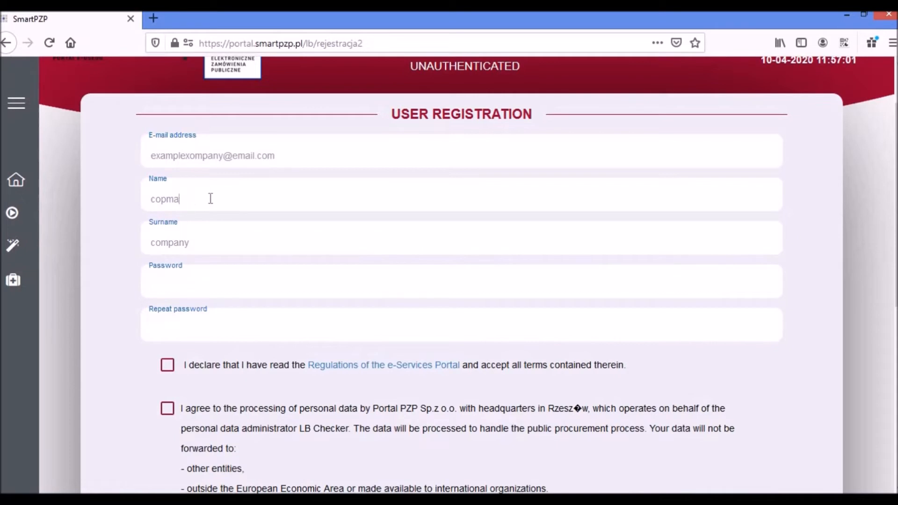
pyautogui.press('BackSpace')
pyautogui.write('mpany')
# - Enter the password twice, accept the portal regulations and data-processing consent, and submit the form
pyautogui.click(200, 276)
pyautogui.write('•••••••••')
pyautogui.click(192, 323)
pyautogui.write('•••••••••')
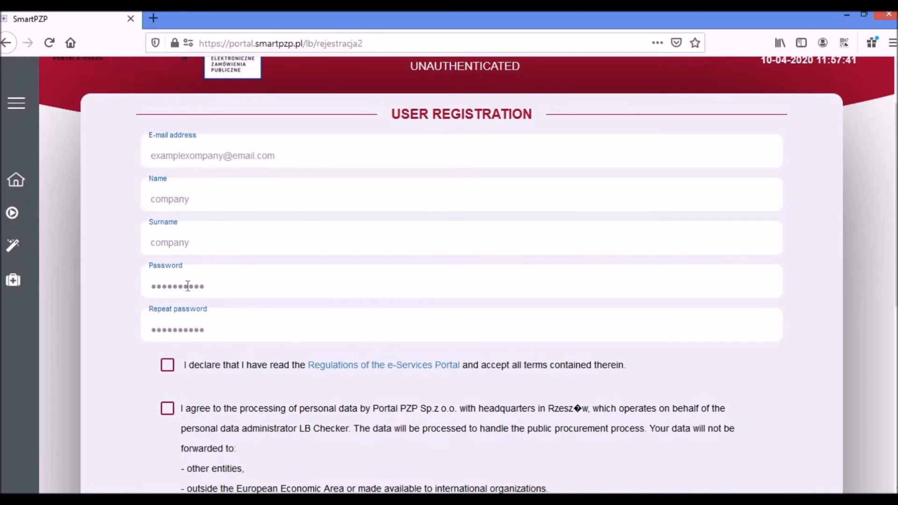
pyautogui.scroll(-2, 161, 306)
pyautogui.click(168, 298)
pyautogui.click(167, 341)
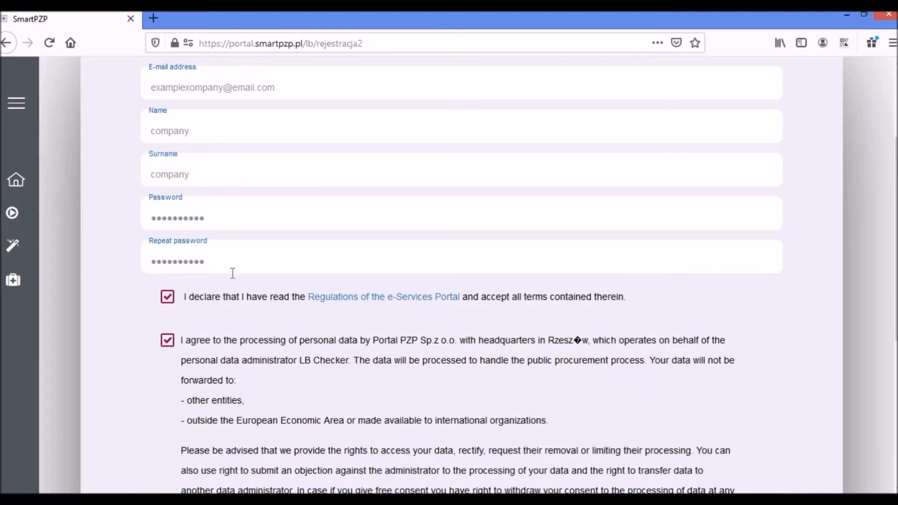
pyautogui.scroll(-6, 232, 273)
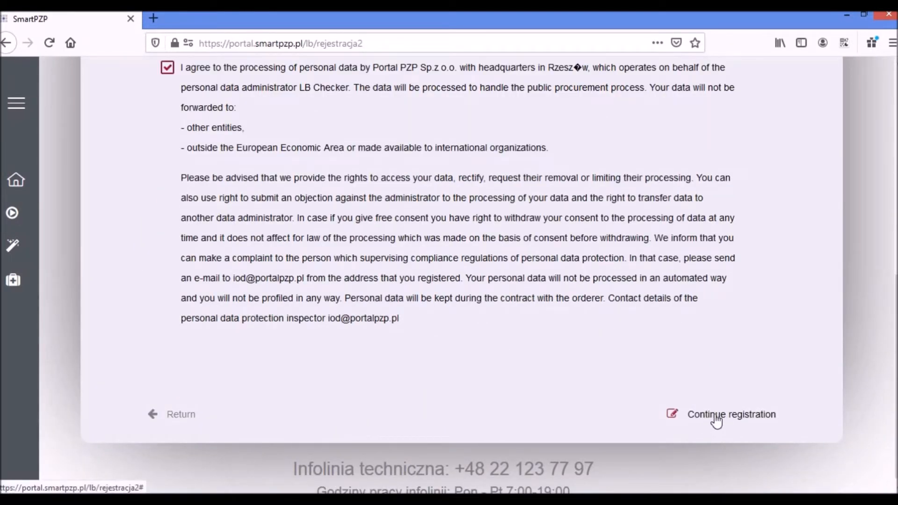
pyautogui.click(716, 420)
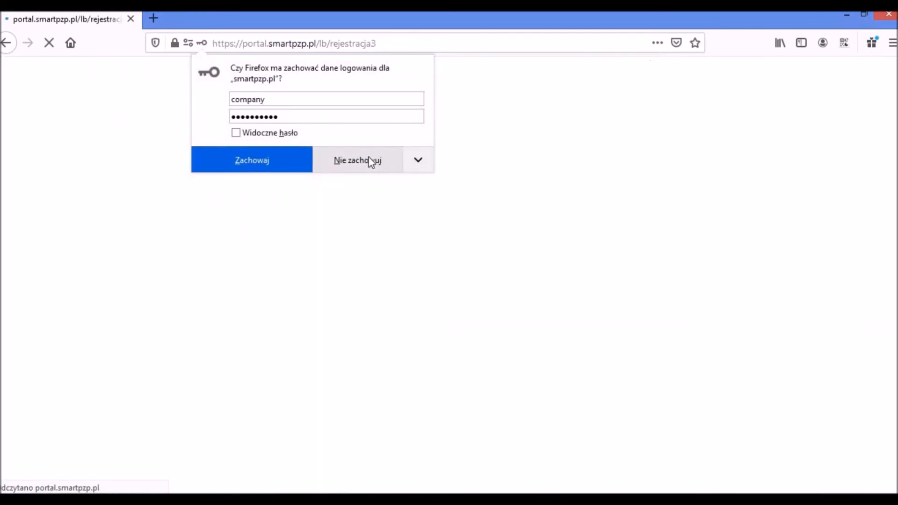
# - Decline Firefox's save-login offer and review the Approval summary for the user and Example Company
pyautogui.click(371, 162)
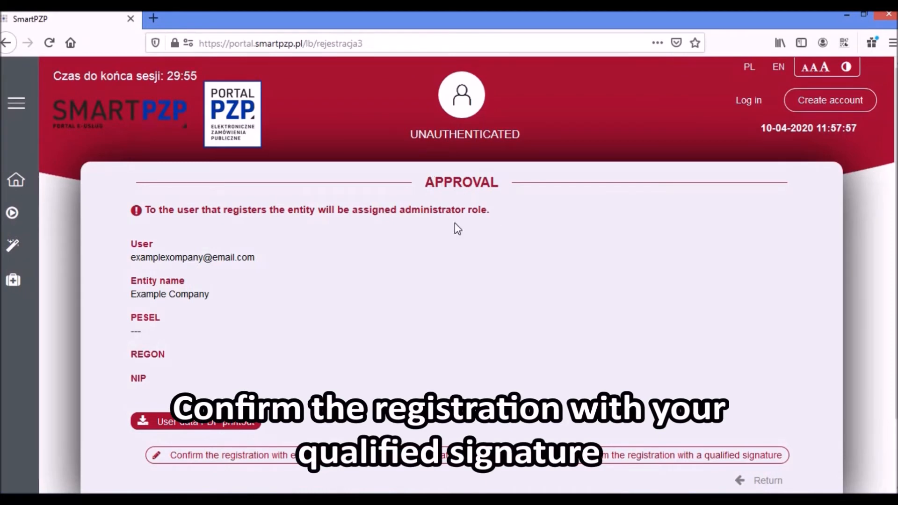
pyautogui.scroll(-2, 456, 225)
pyautogui.scroll(2, 456, 225)
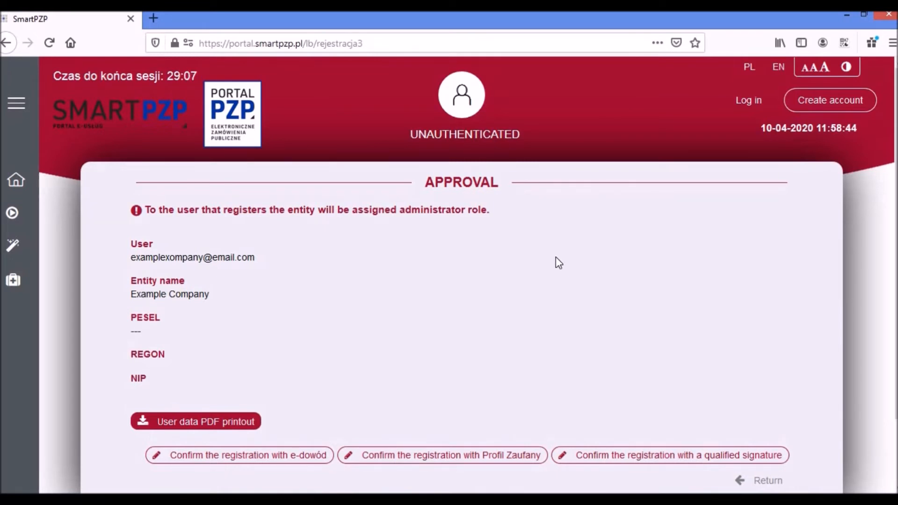
pyautogui.scroll(-2, 569, 242)
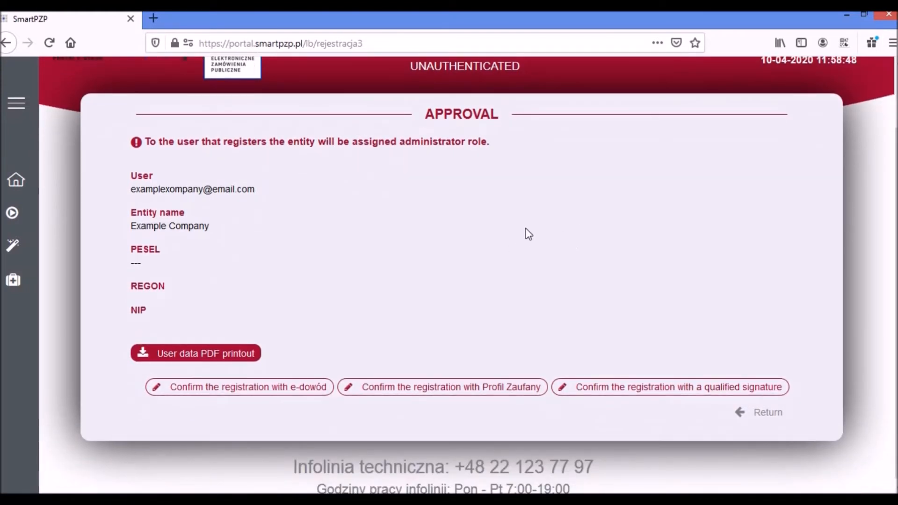
# - Choose qualified-signature confirmation using External software (qualified signature providers)
pyautogui.click(602, 392)
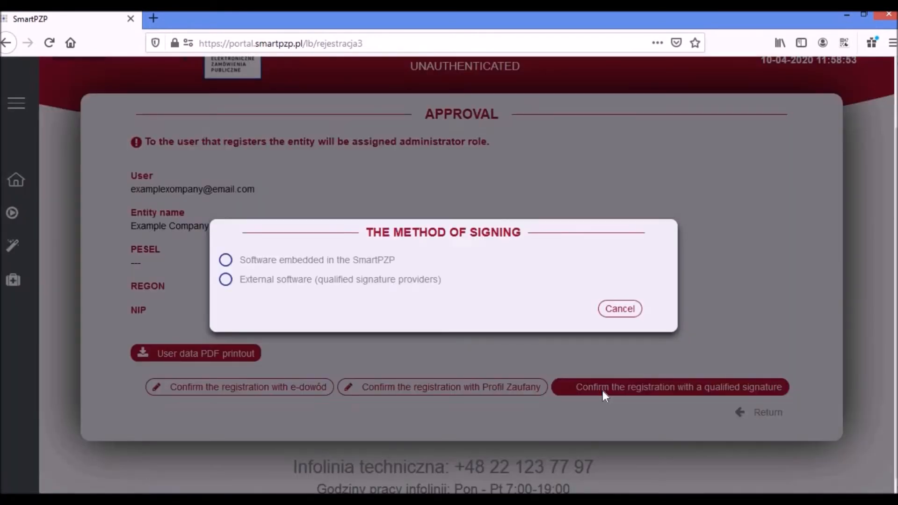
pyautogui.click(225, 279)
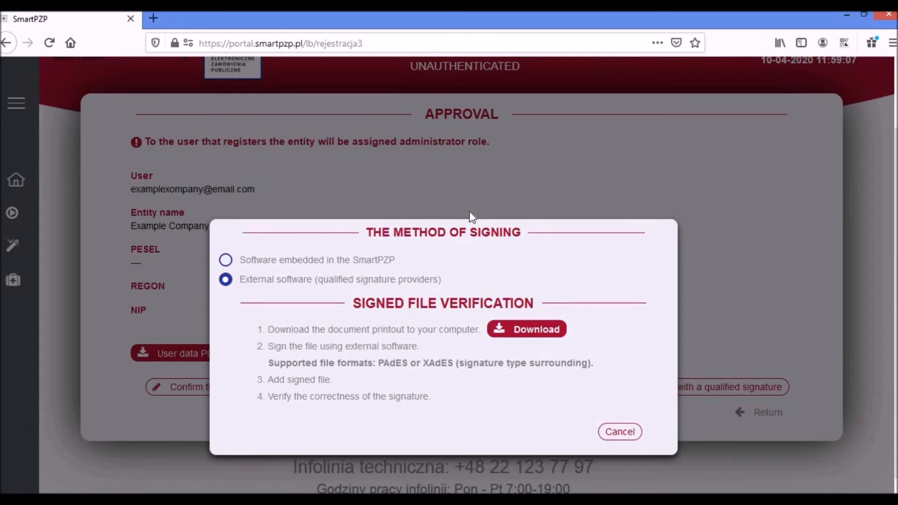
pyautogui.moveTo(485, 231); pyautogui.dragTo(549, 194)
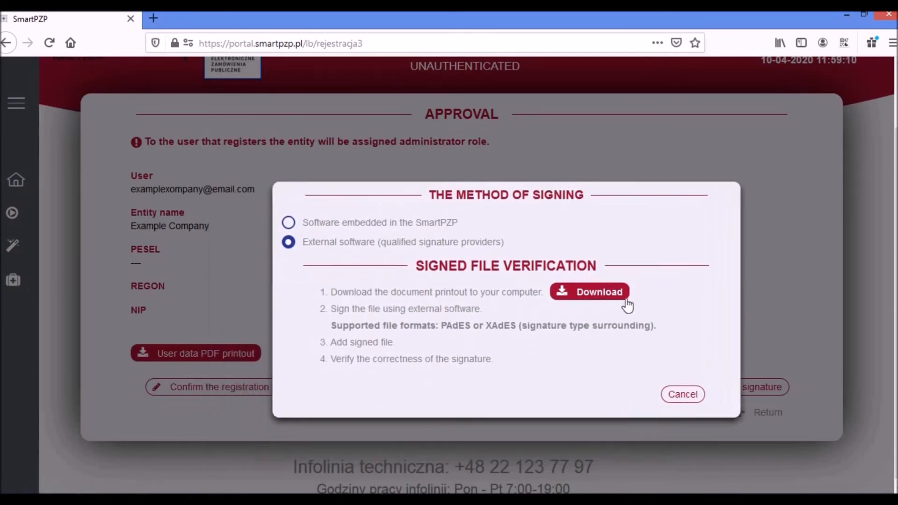
# - Download and save the registration document printout PDF for signing
pyautogui.click(603, 302)
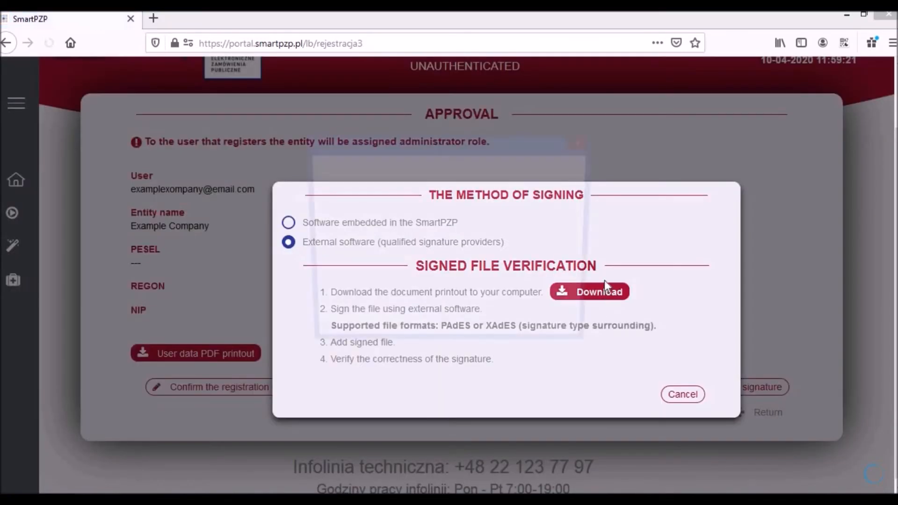
pyautogui.click(486, 304)
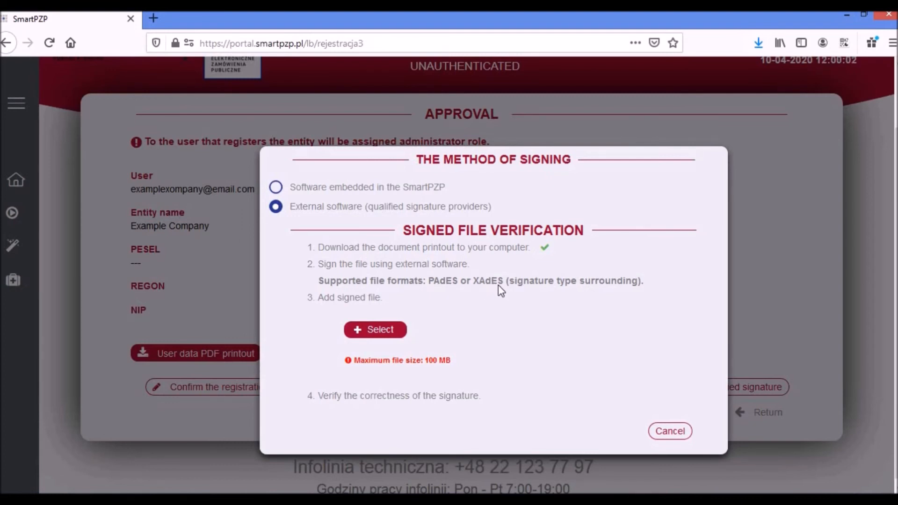
pyautogui.moveTo(477, 161); pyautogui.dragTo(459, 155)
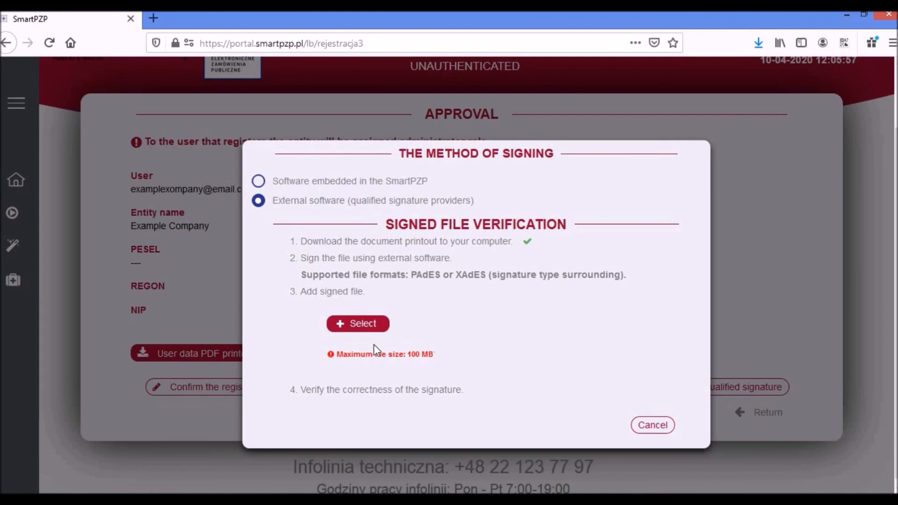
# - Upload the externally signed PDF and verify its signature, bringing up the signing report
pyautogui.click(355, 322)
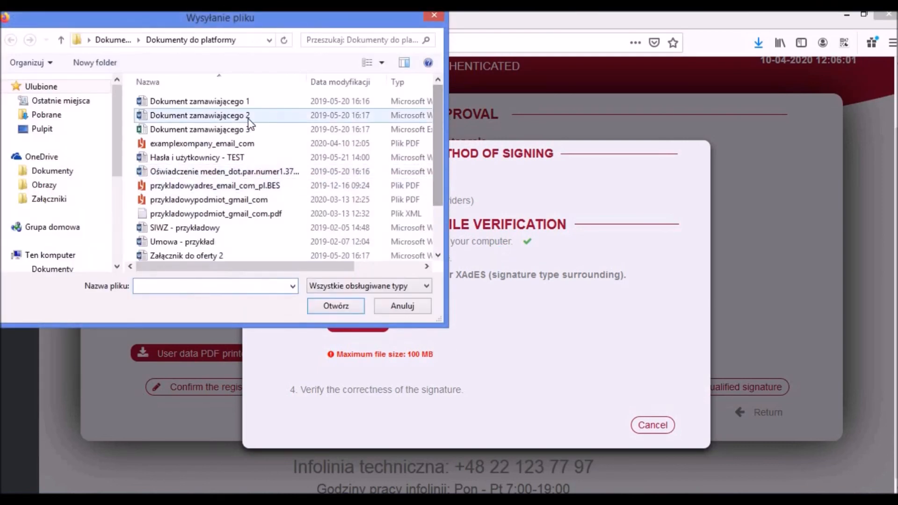
pyautogui.click(243, 144)
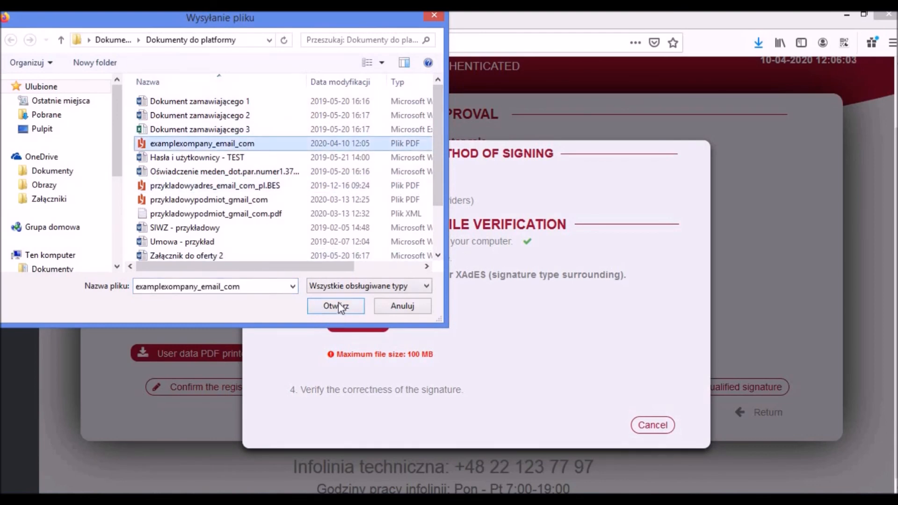
pyautogui.click(336, 303)
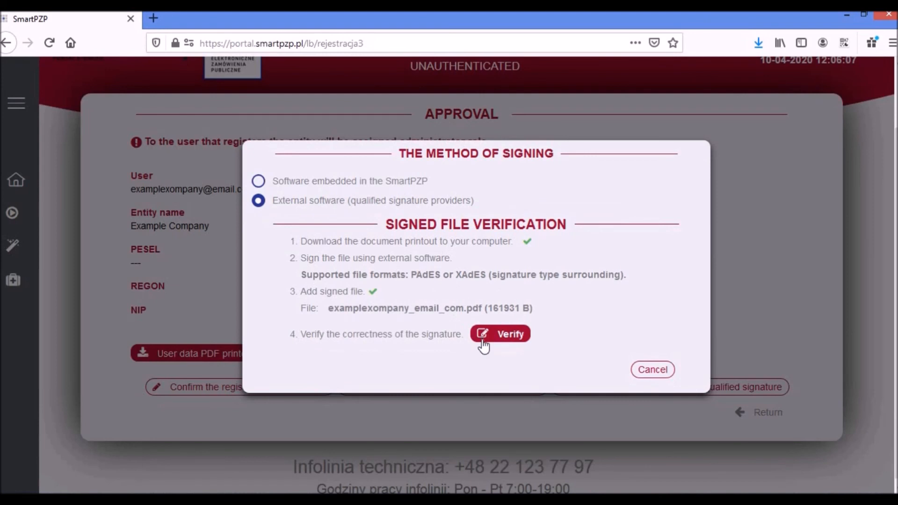
pyautogui.click(512, 333)
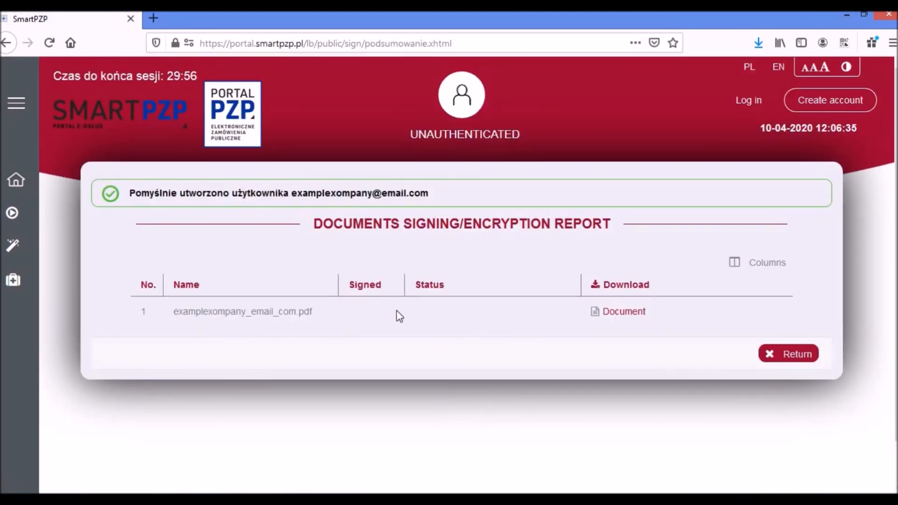
pyautogui.scroll(-1, 408, 339)
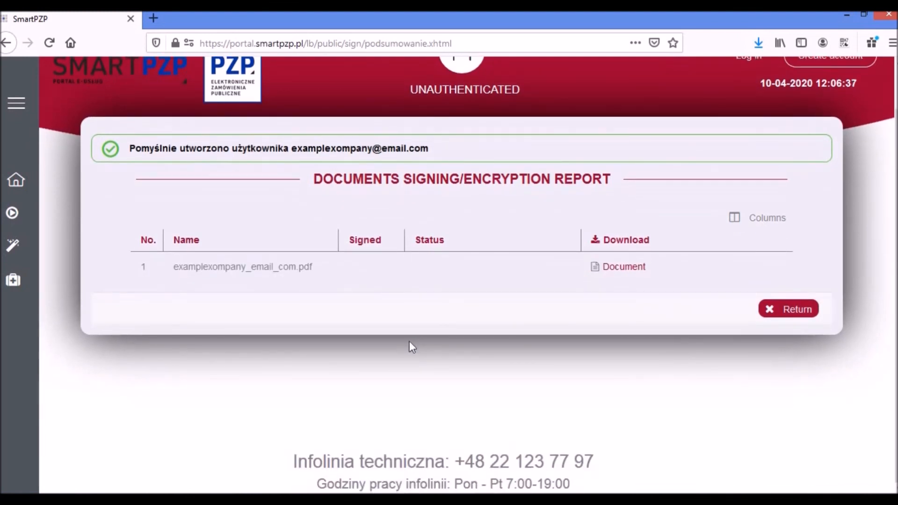